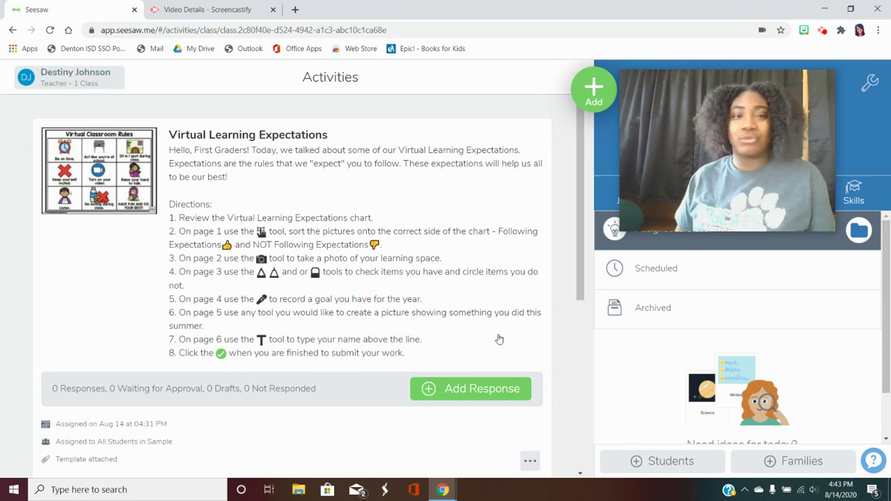
# Step: Start a new response to the Virtual Learning Expectations activity as the sample student
pyautogui.click(477, 393)
pyautogui.click(408, 151)
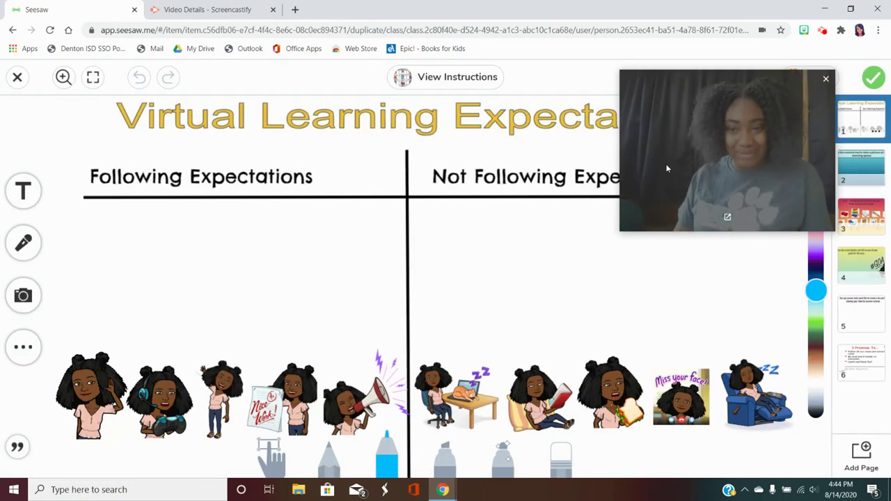
# Step: Choose Sample Student, then read the eight-step activity instructions and close them
pyautogui.click(726, 216)
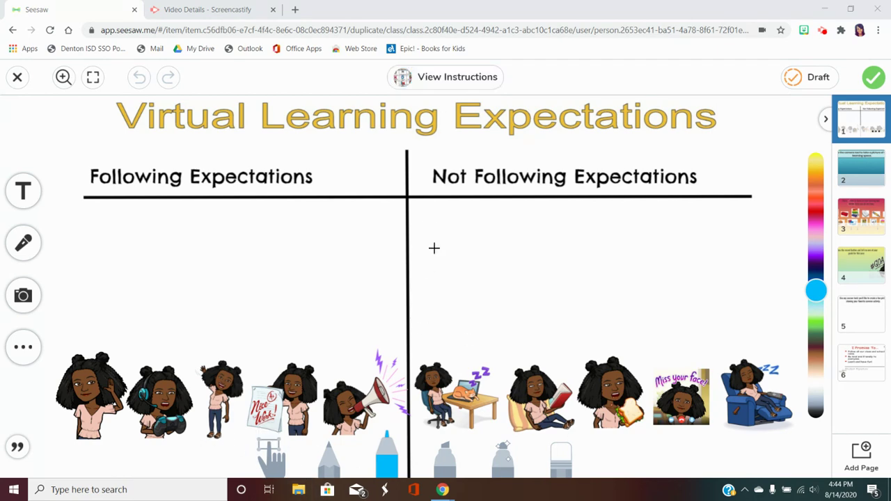
pyautogui.click(428, 84)
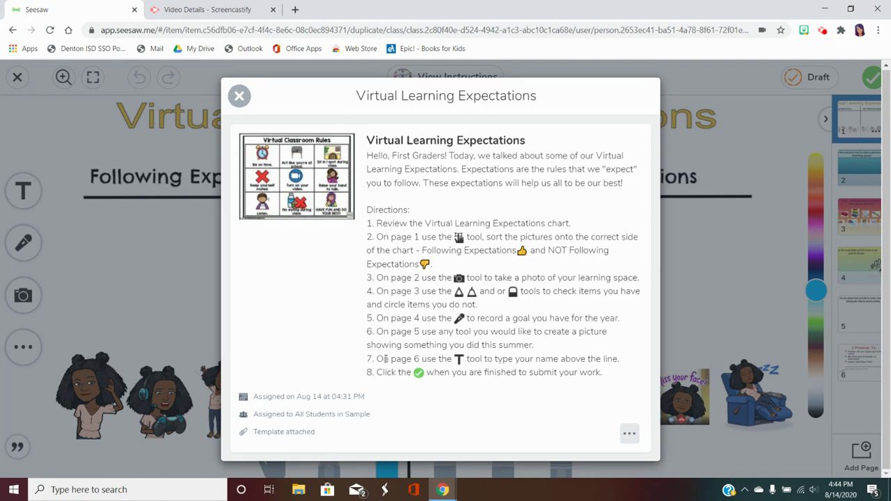
pyautogui.click(238, 97)
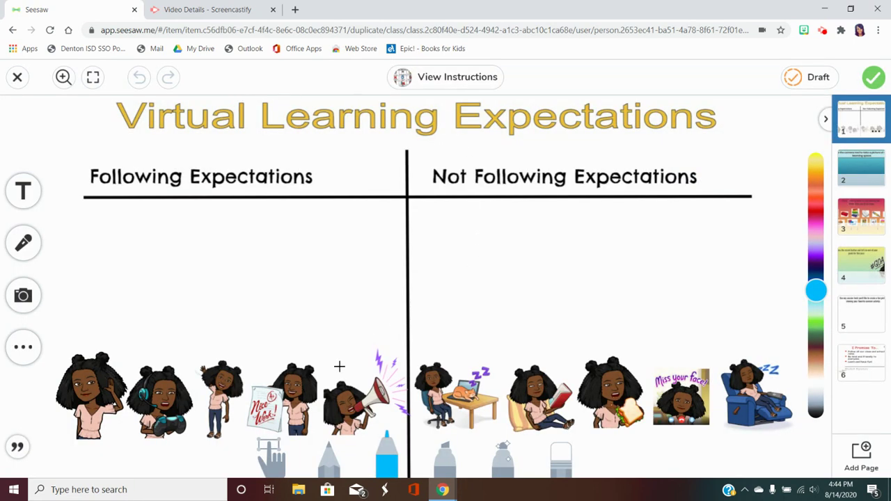
# Step: Drag the head-scratching girl under Following Expectations and the headset gamer under Not Following Expectations
pyautogui.click(275, 462)
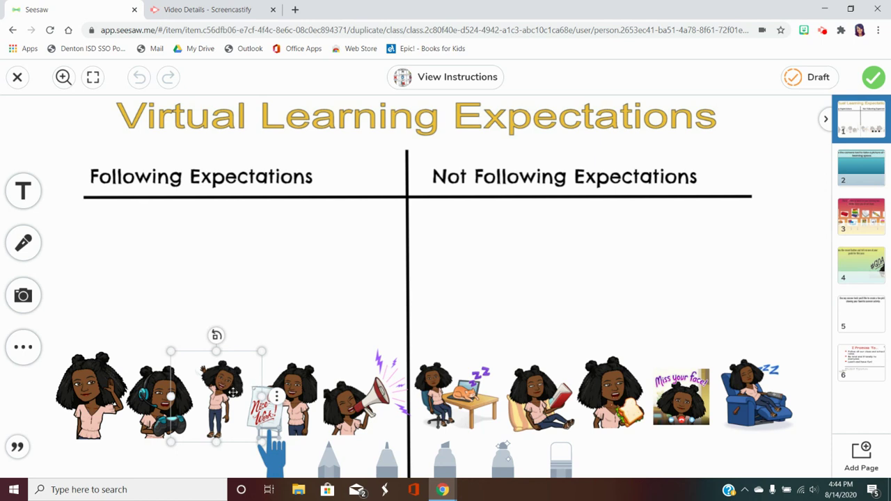
pyautogui.moveTo(216, 398)
pyautogui.mouseDown()
pyautogui.moveTo(101, 261)
pyautogui.moveTo(220, 389)
pyautogui.moveTo(100, 239)
pyautogui.moveTo(90, 253)
pyautogui.moveTo(172, 314)
pyautogui.moveTo(230, 402)
pyautogui.moveTo(222, 395)
pyautogui.mouseUp()
pyautogui.moveTo(84, 392); pyautogui.dragTo(109, 273)
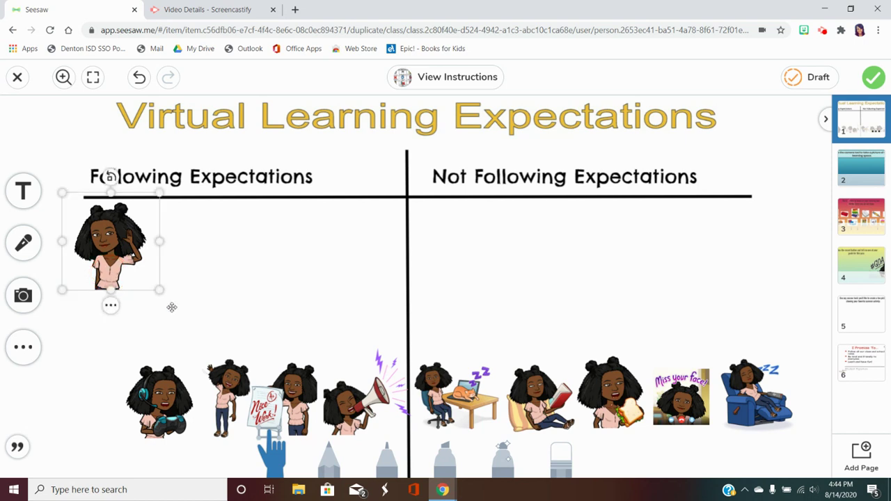
pyautogui.click(161, 416)
pyautogui.moveTo(160, 416); pyautogui.dragTo(450, 252)
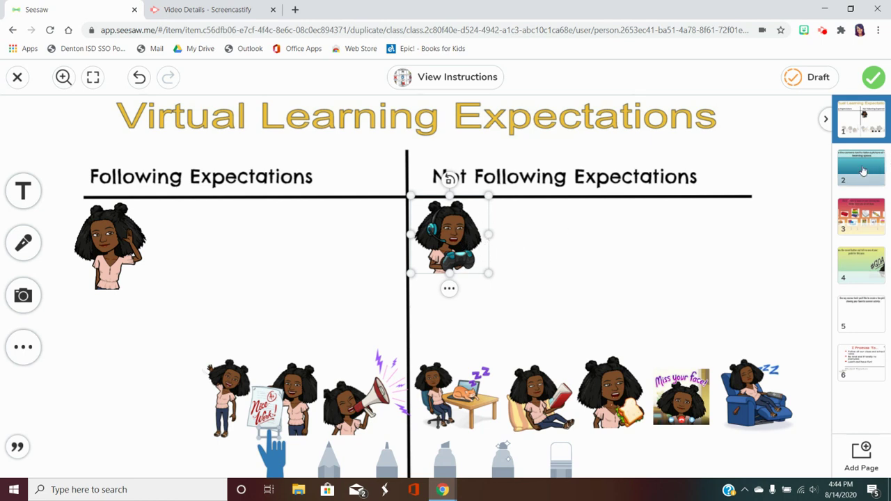
pyautogui.click(863, 172)
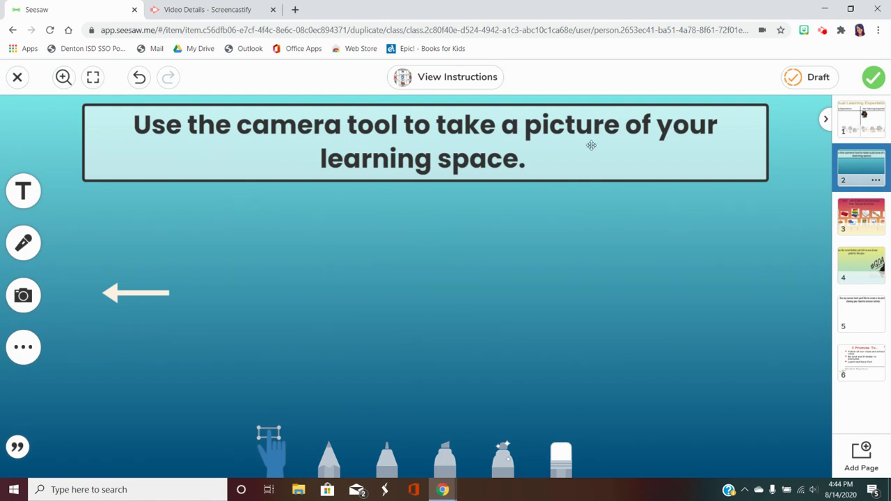
# Step: Choose webcam Photo capture from the camera tool on page 2
pyautogui.click(12, 299)
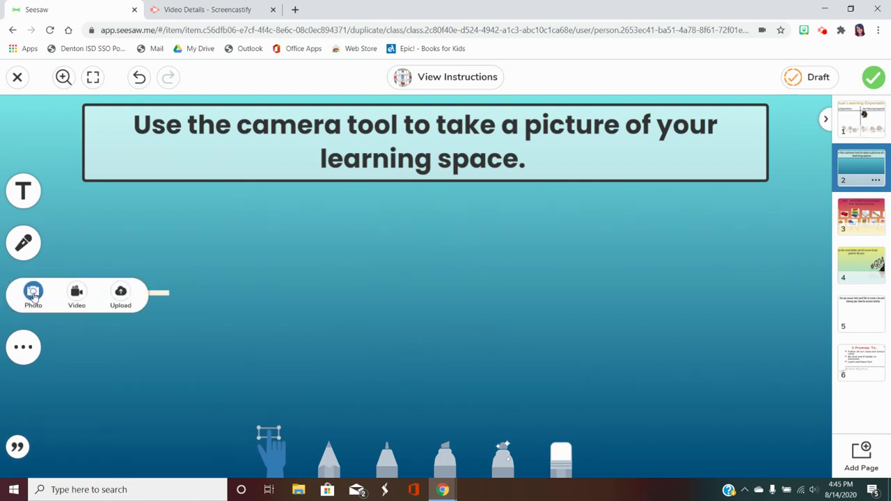
pyautogui.click(33, 295)
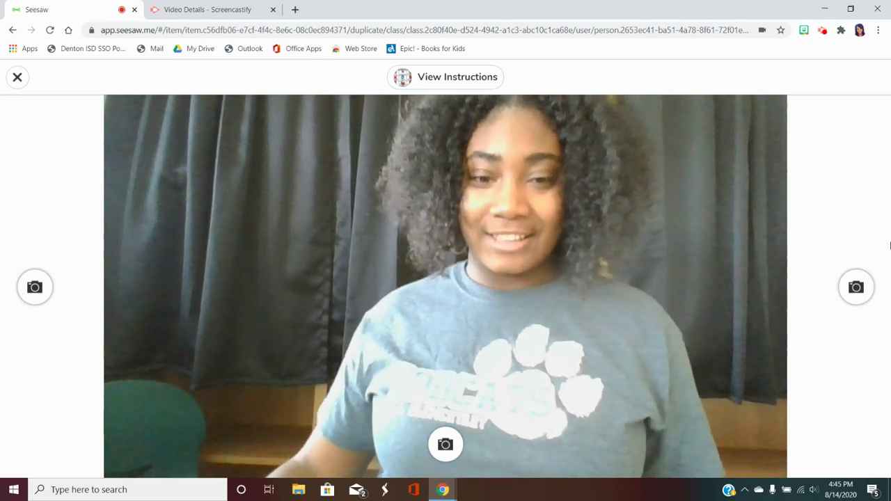
# Step: Capture a webcam photo of the learning space and enlarge it in the middle of page 2
pyautogui.click(445, 449)
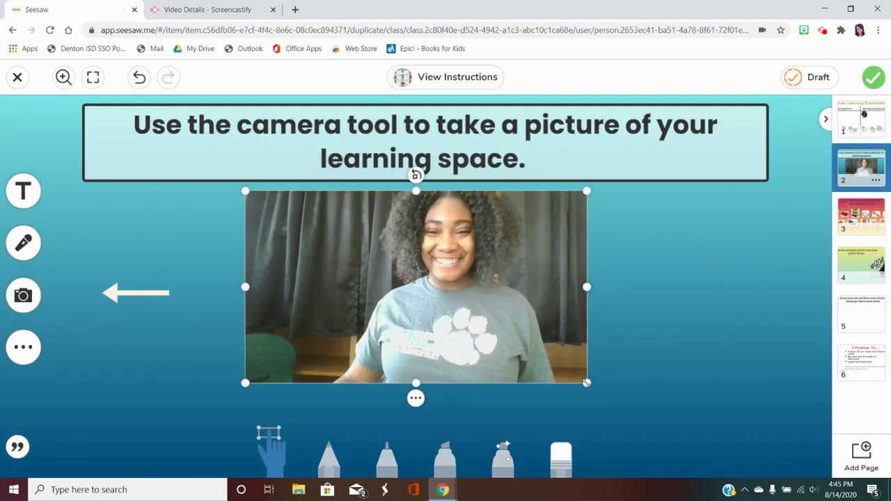
pyautogui.moveTo(587, 382)
pyautogui.mouseDown()
pyautogui.moveTo(741, 423)
pyautogui.moveTo(593, 380)
pyautogui.mouseUp()
pyautogui.moveTo(410, 259); pyautogui.dragTo(445, 280)
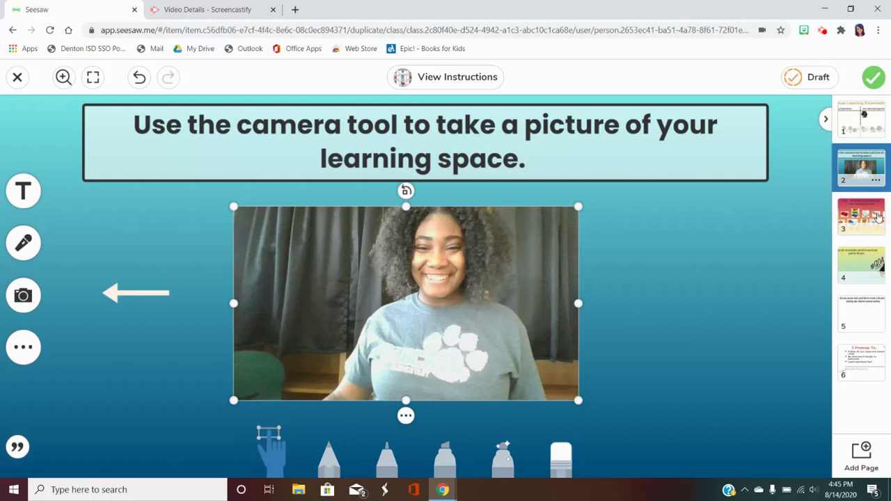
pyautogui.click(853, 226)
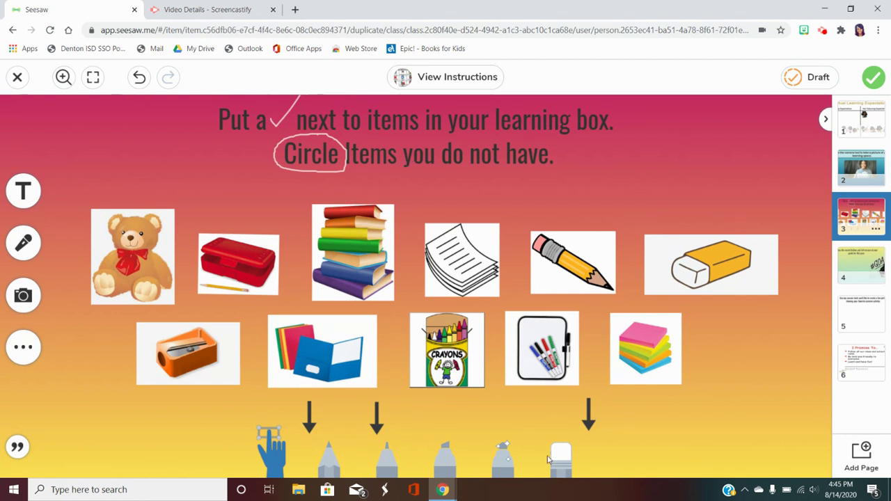
# Step: Draw a trial pink pencil check on the teddy bear, then undo it
pyautogui.click(330, 465)
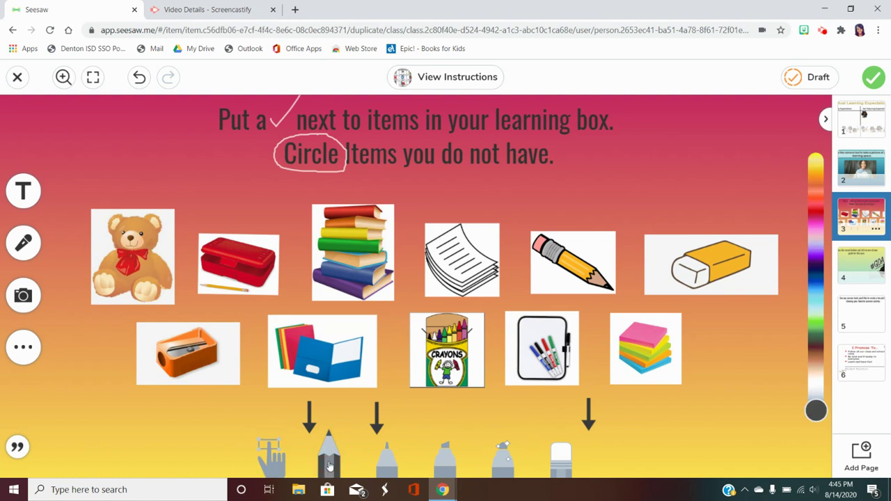
pyautogui.moveTo(819, 415)
pyautogui.mouseDown()
pyautogui.moveTo(801, 300)
pyautogui.moveTo(811, 225)
pyautogui.moveTo(806, 272)
pyautogui.moveTo(802, 223)
pyautogui.mouseUp()
pyautogui.moveTo(119, 250)
pyautogui.mouseDown()
pyautogui.moveTo(152, 285)
pyautogui.moveTo(174, 202)
pyautogui.moveTo(148, 244)
pyautogui.moveTo(145, 268)
pyautogui.moveTo(132, 261)
pyautogui.moveTo(156, 247)
pyautogui.moveTo(181, 201)
pyautogui.mouseUp()
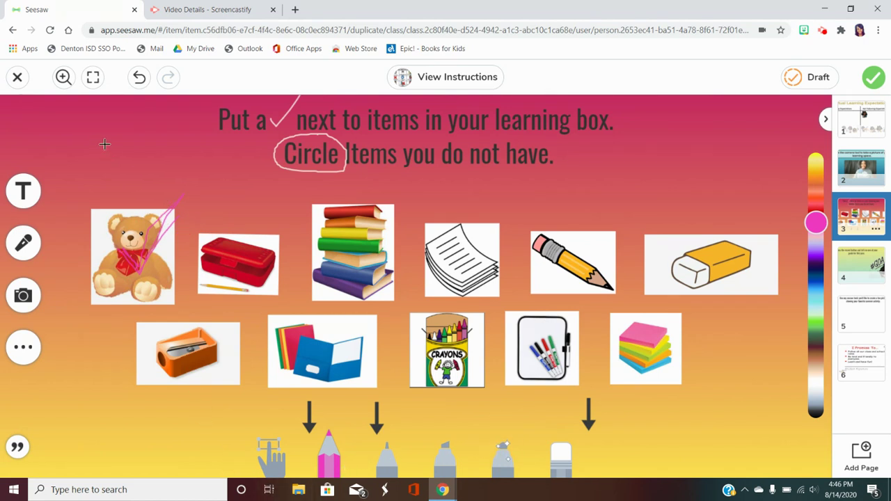
pyautogui.click(140, 79)
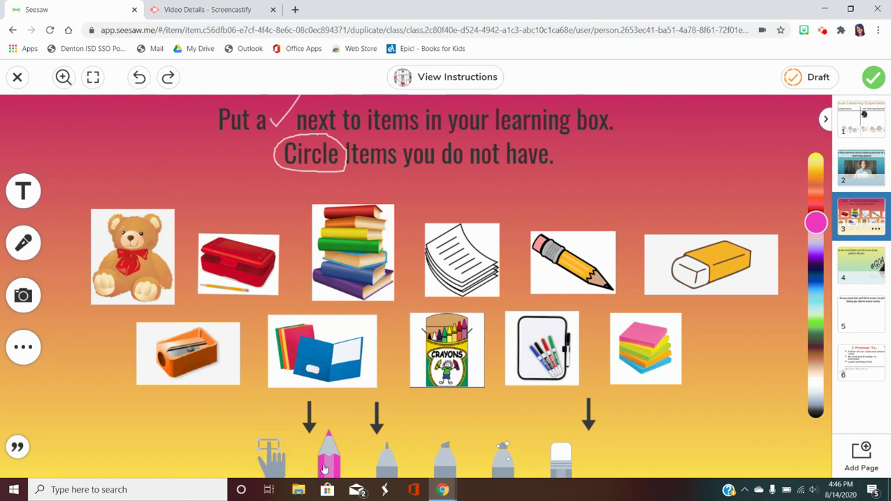
pyautogui.click(390, 463)
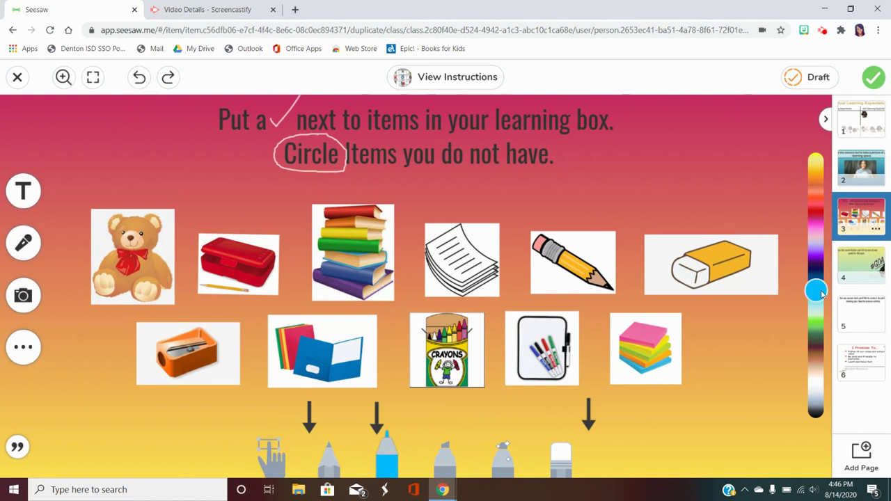
# Step: Check off the teddy bear with a thicker blue marker stroke
pyautogui.moveTo(98, 243)
pyautogui.mouseDown()
pyautogui.moveTo(132, 279)
pyautogui.moveTo(188, 186)
pyautogui.mouseUp()
pyautogui.click(390, 451)
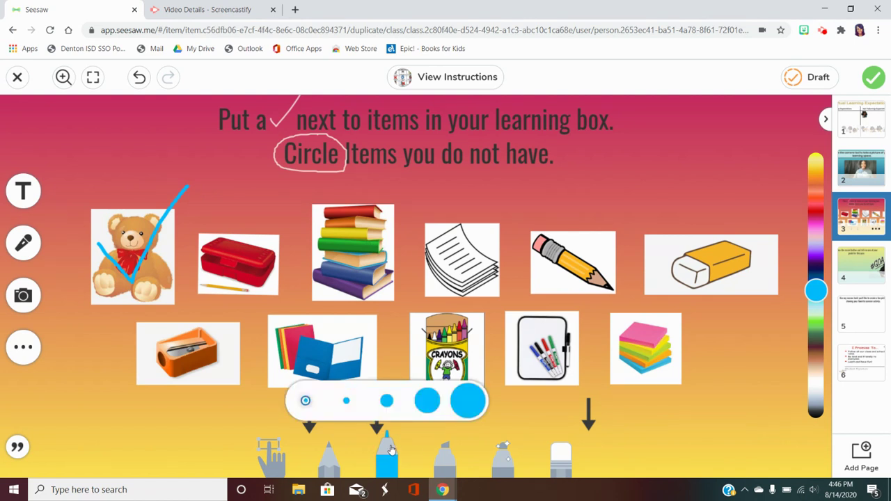
pyautogui.click(426, 404)
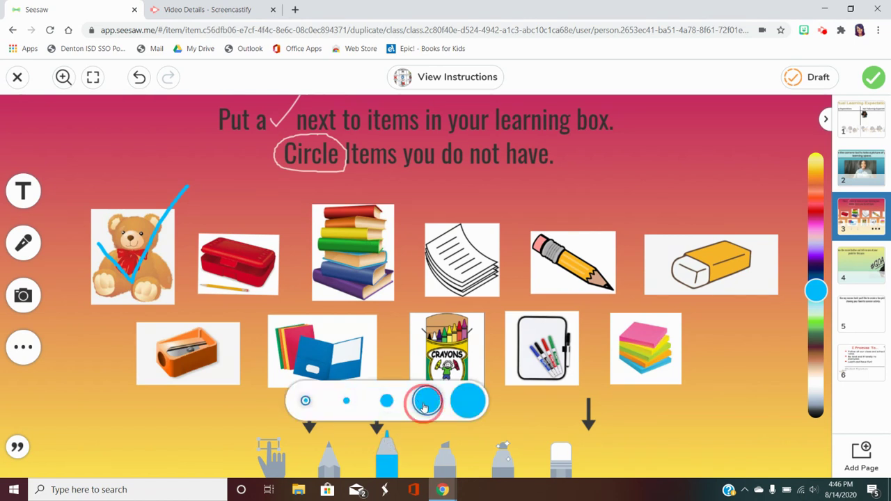
pyautogui.moveTo(82, 241)
pyautogui.mouseDown()
pyautogui.moveTo(135, 288)
pyautogui.moveTo(178, 201)
pyautogui.moveTo(201, 183)
pyautogui.mouseUp()
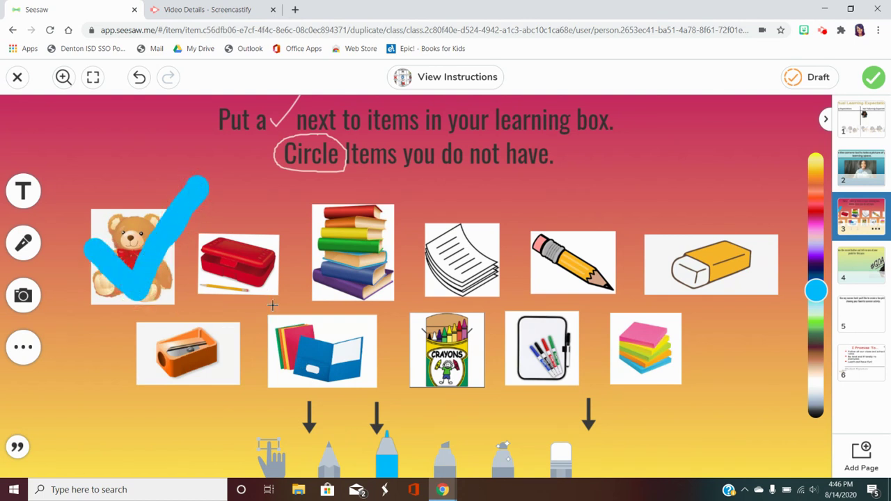
# Step: With a thinner marker, check the pencil box and books and circle the paper
pyautogui.click(392, 462)
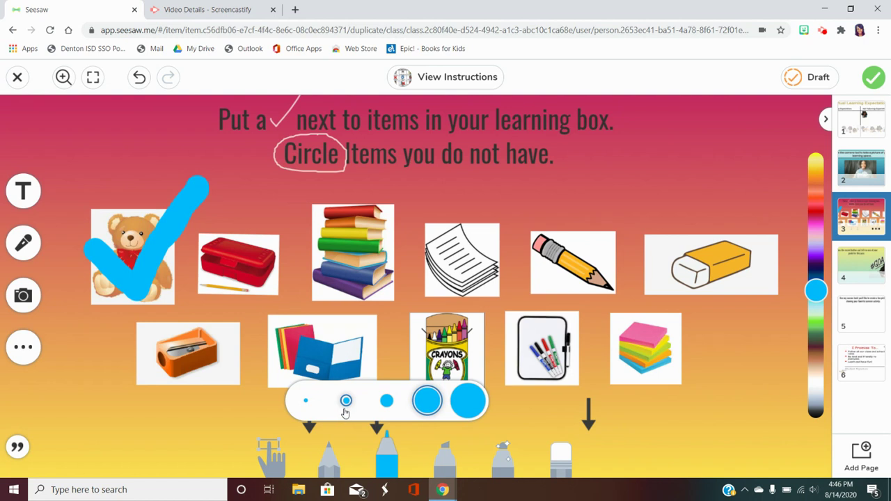
pyautogui.click(346, 400)
pyautogui.moveTo(203, 259)
pyautogui.mouseDown()
pyautogui.moveTo(226, 282)
pyautogui.moveTo(287, 197)
pyautogui.mouseUp()
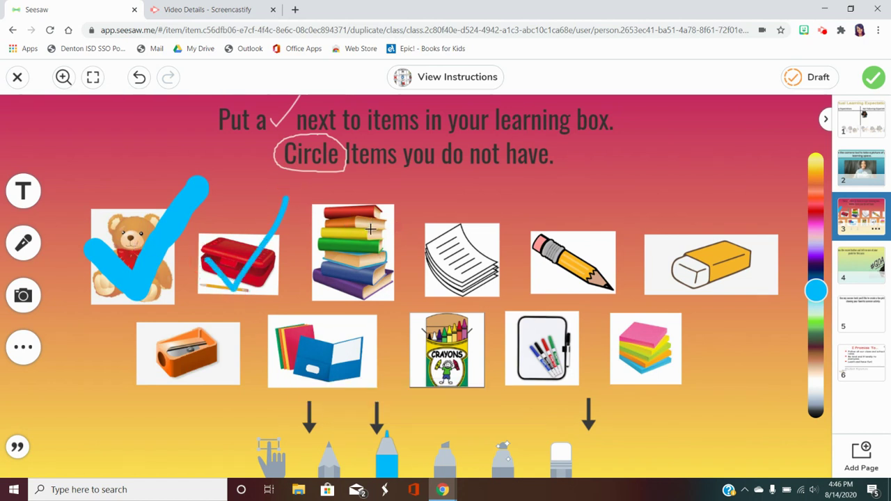
pyautogui.moveTo(324, 263)
pyautogui.mouseDown()
pyautogui.moveTo(345, 280)
pyautogui.moveTo(378, 201)
pyautogui.mouseUp()
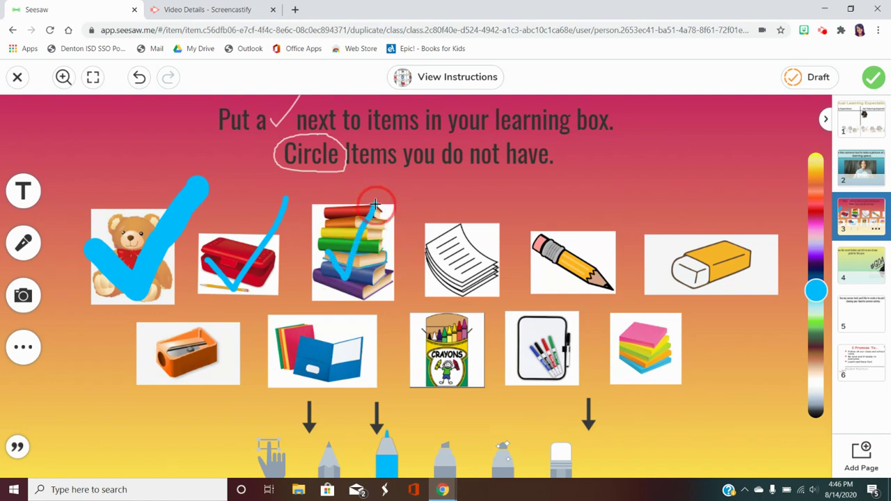
pyautogui.moveTo(495, 199)
pyautogui.mouseDown()
pyautogui.moveTo(450, 193)
pyautogui.moveTo(406, 264)
pyautogui.moveTo(459, 307)
pyautogui.moveTo(494, 291)
pyautogui.moveTo(501, 234)
pyautogui.moveTo(483, 200)
pyautogui.mouseUp()
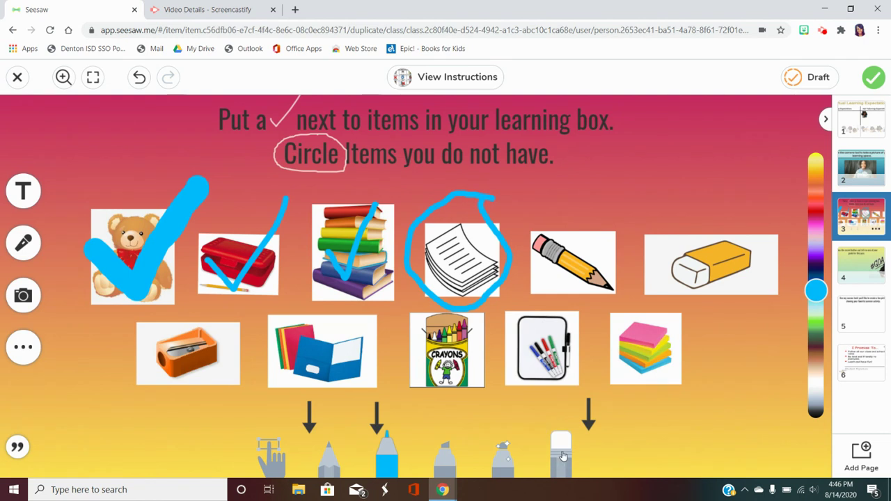
# Step: Erase part of the circle drawn around the paper
pyautogui.click(562, 454)
pyautogui.moveTo(501, 209); pyautogui.dragTo(494, 189)
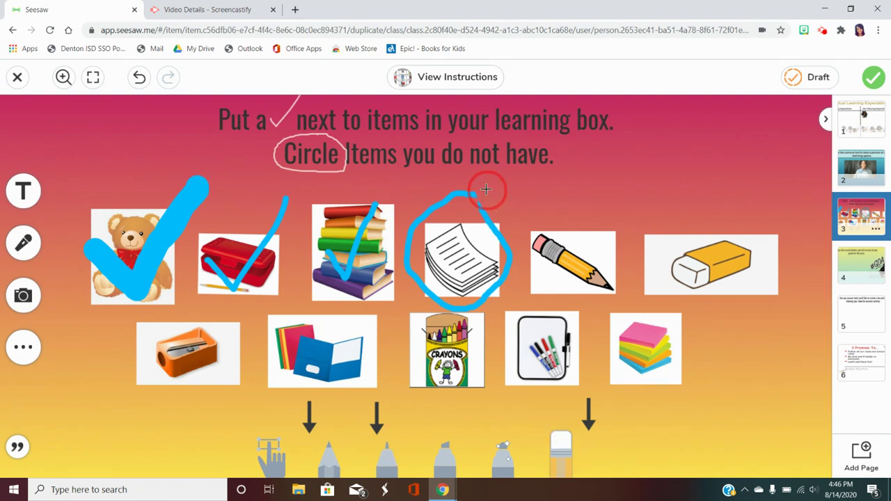
pyautogui.click(857, 267)
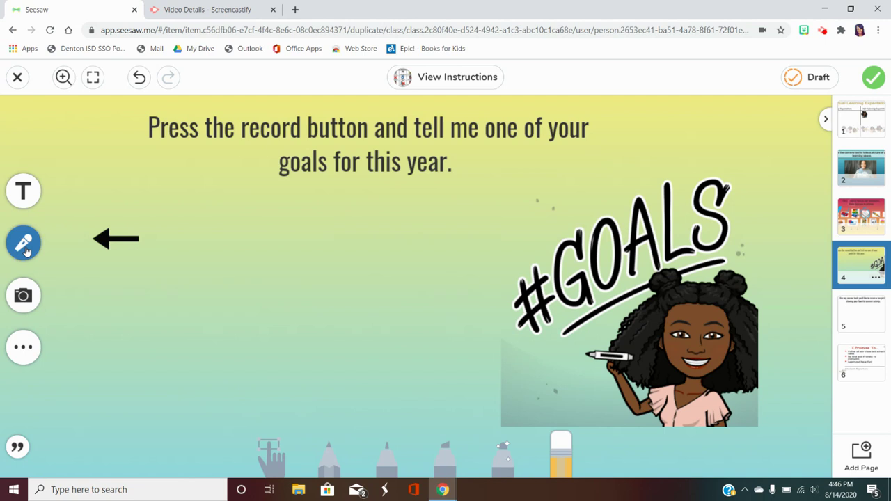
# Step: Allow microphone access and record a spoken goal for this year on page 4
pyautogui.click(24, 247)
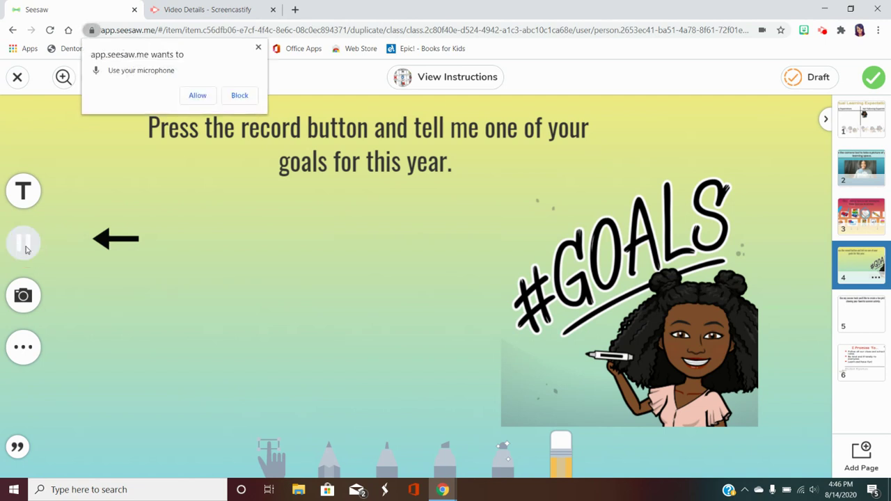
pyautogui.click(201, 100)
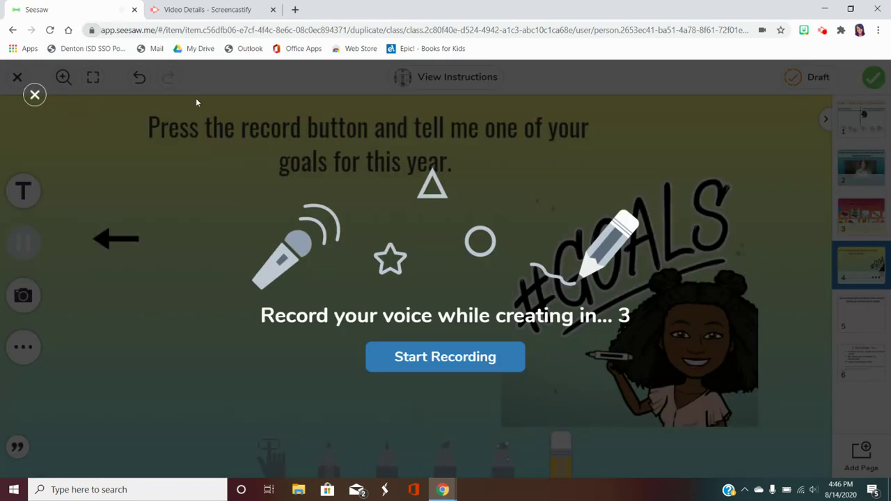
pyautogui.click(34, 98)
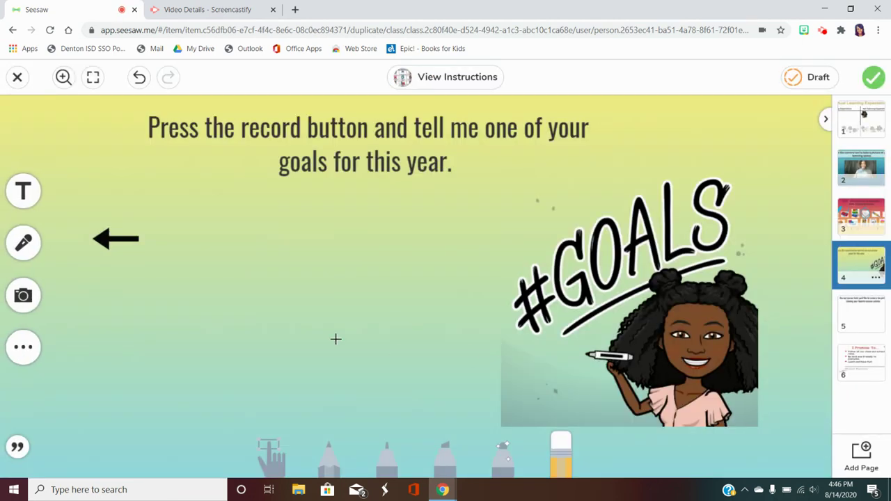
pyautogui.click(23, 242)
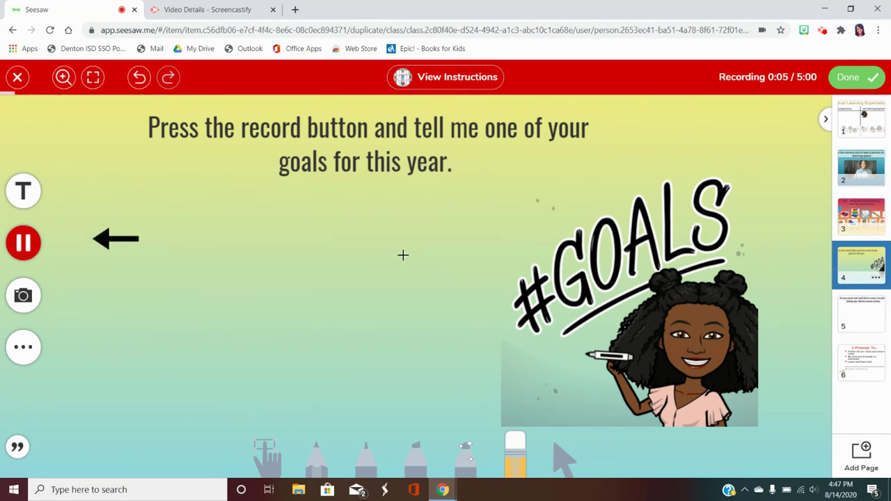
pyautogui.click(855, 79)
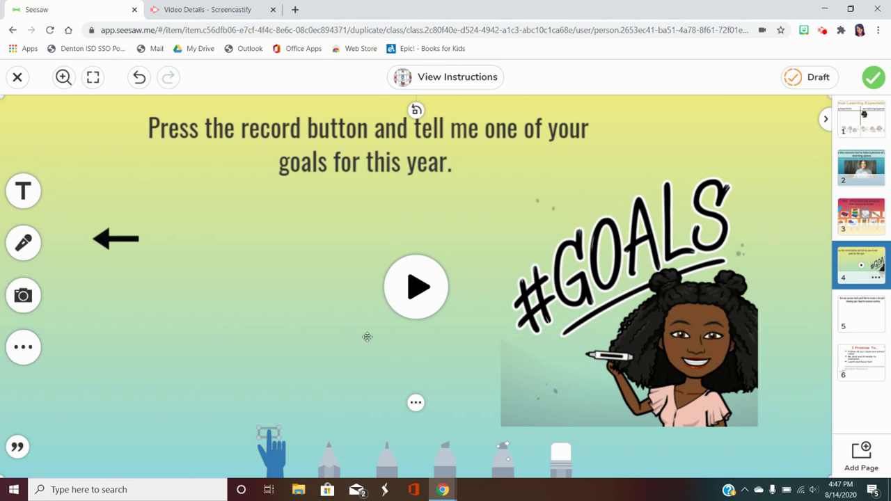
pyautogui.click(870, 319)
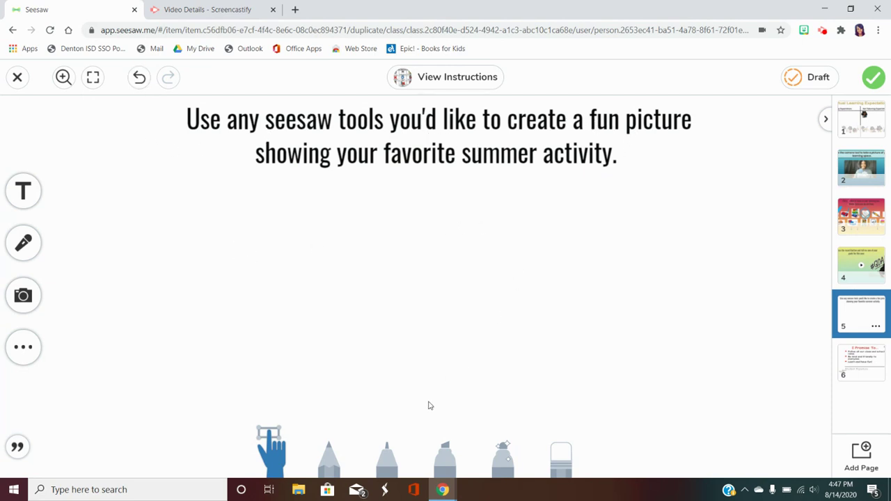
# Step: Open the Shapes collection and try placing a yellow hexagon
pyautogui.click(30, 355)
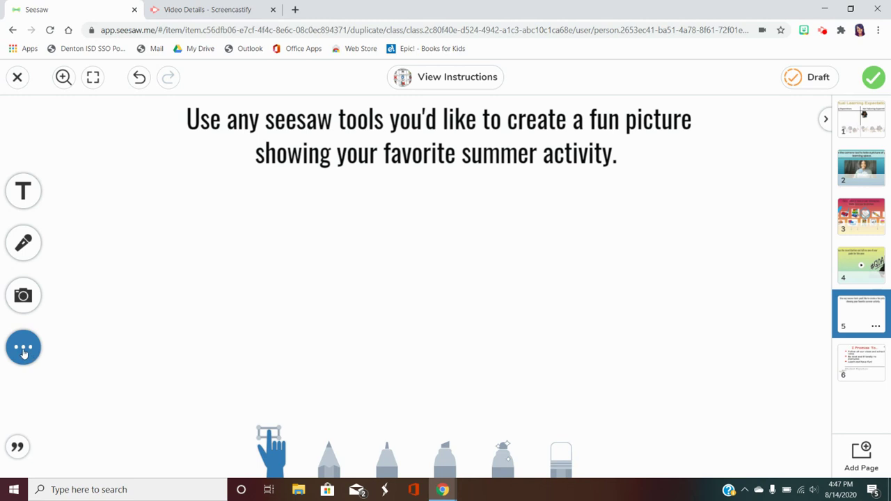
pyautogui.click(33, 344)
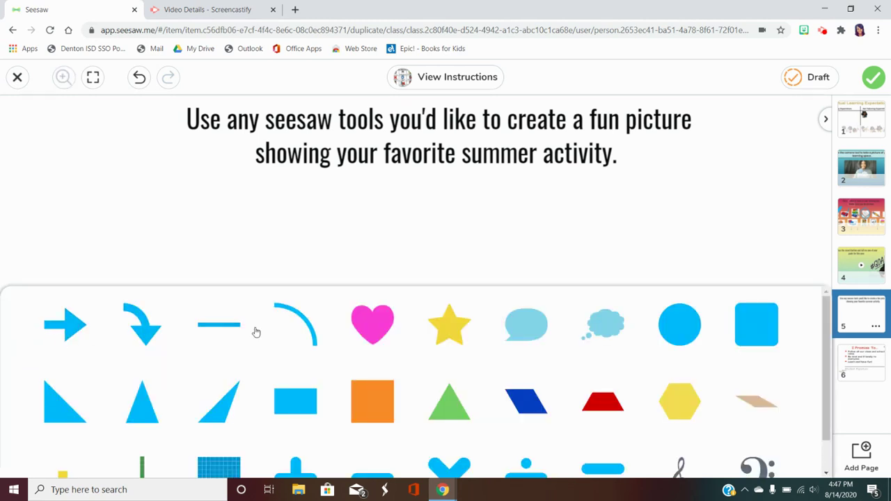
pyautogui.scroll(-1, 406, 356)
pyautogui.click(678, 373)
pyautogui.moveTo(678, 374); pyautogui.dragTo(430, 232)
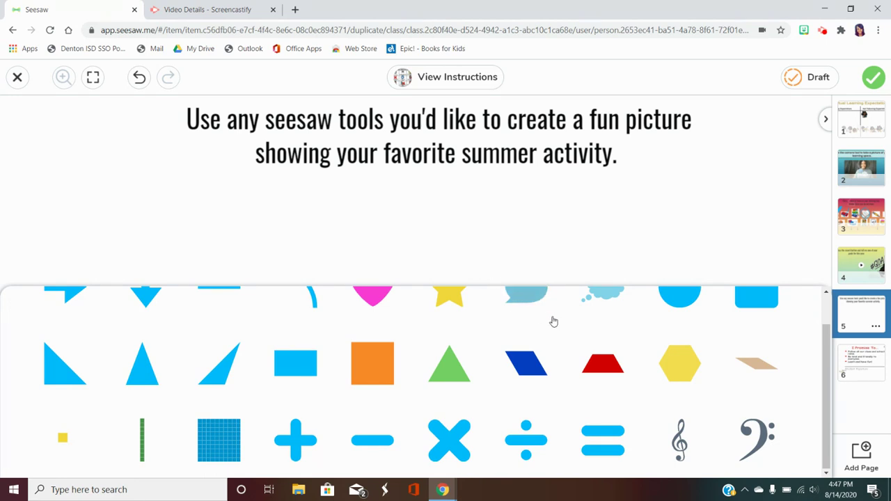
# Step: Add a light-blue speech bubble and move it below the summer-activity prompt
pyautogui.scroll(1, 255, 441)
pyautogui.scroll(-1, 229, 453)
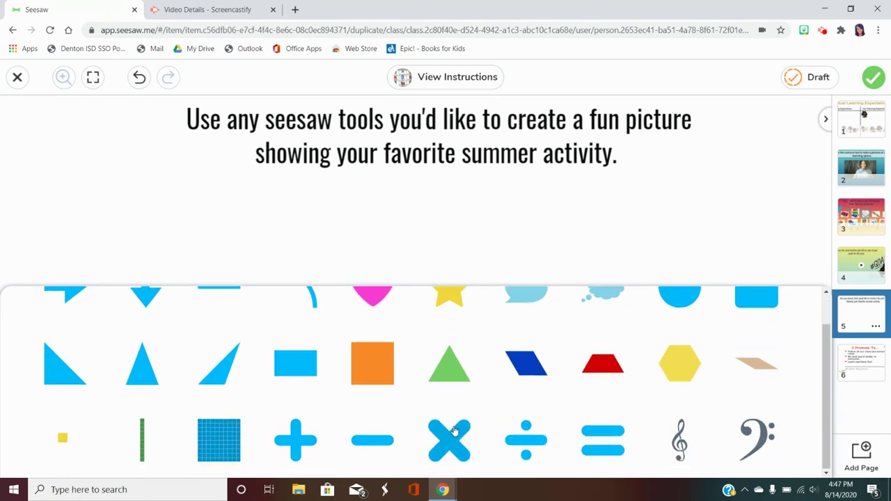
pyautogui.scroll(1, 449, 432)
pyautogui.scroll(-1, 432, 425)
pyautogui.scroll(1, 659, 440)
pyautogui.scroll(1, 659, 440)
pyautogui.scroll(-1, 676, 449)
pyautogui.scroll(1, 676, 445)
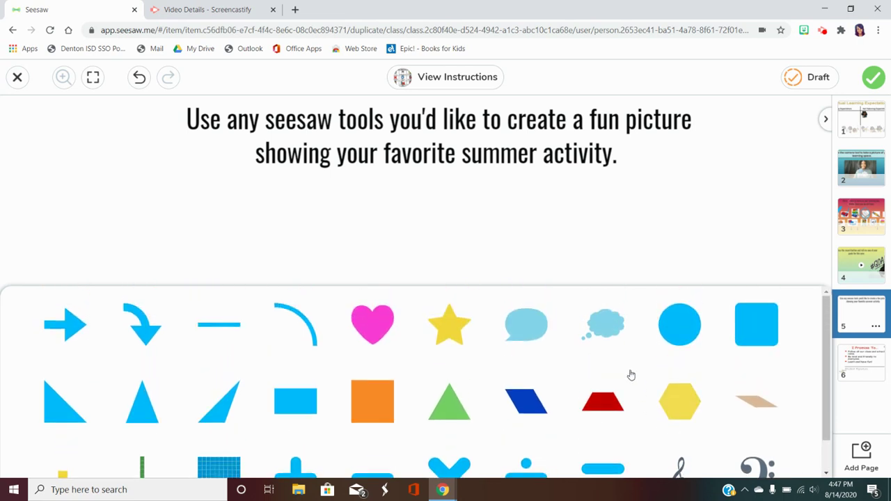
pyautogui.click(533, 320)
pyautogui.click(402, 223)
pyautogui.click(485, 232)
pyautogui.moveTo(380, 220); pyautogui.dragTo(474, 294)
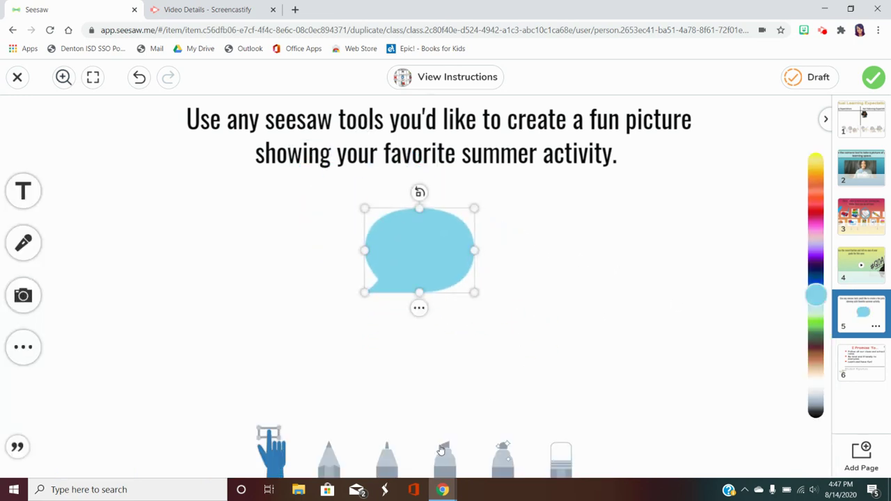
# Step: On page 6, type the student's name in a text box on the Student Signature line, widened to one line
pyautogui.click(871, 366)
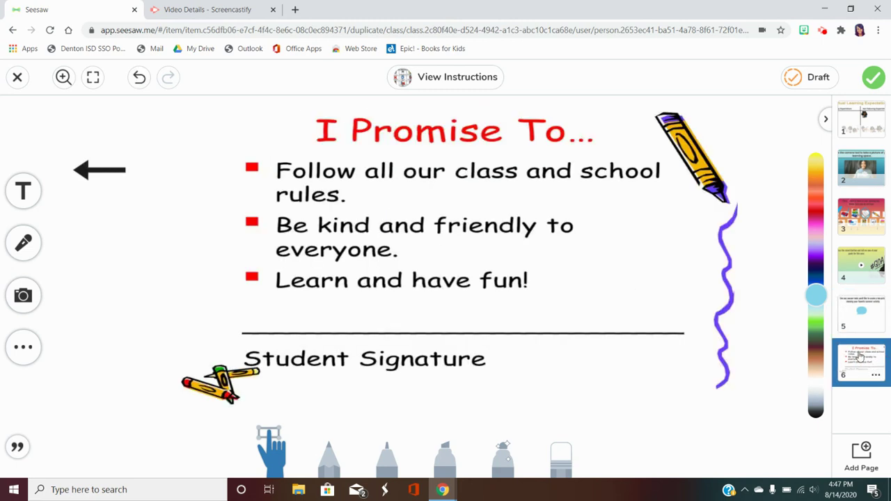
pyautogui.click(17, 189)
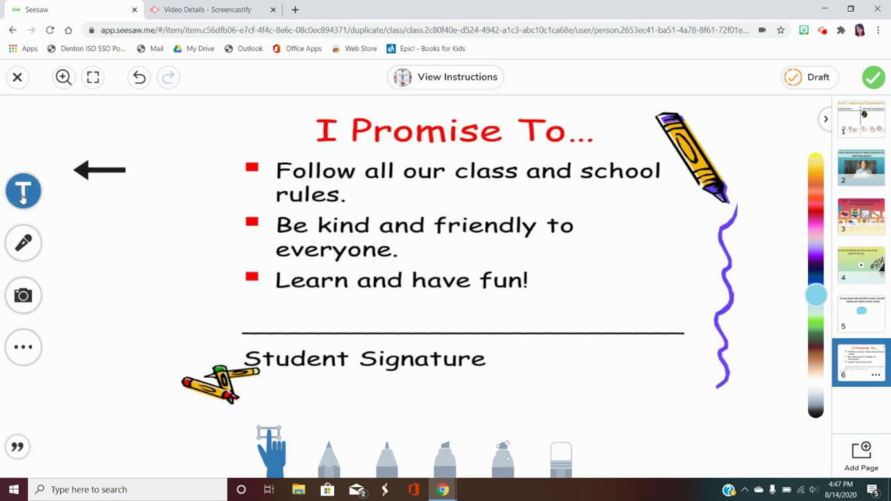
pyautogui.moveTo(408, 176); pyautogui.dragTo(417, 299)
pyautogui.click(394, 313)
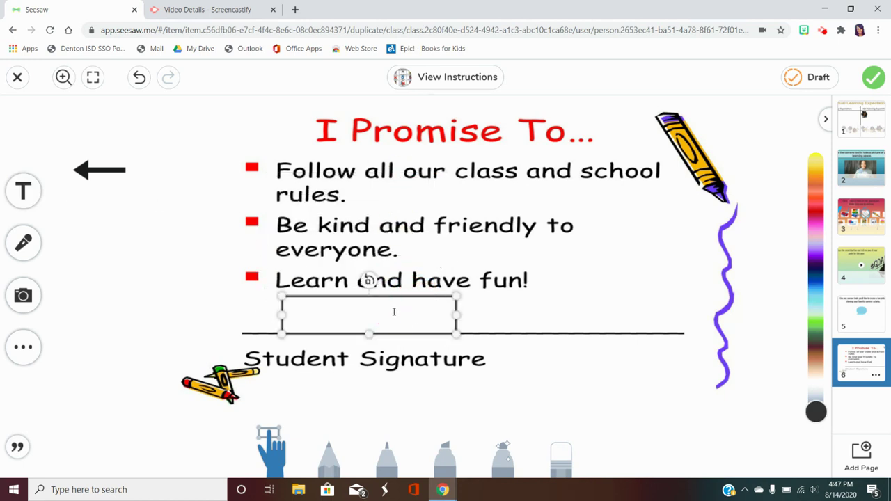
pyautogui.write('Mrs. Johnson')
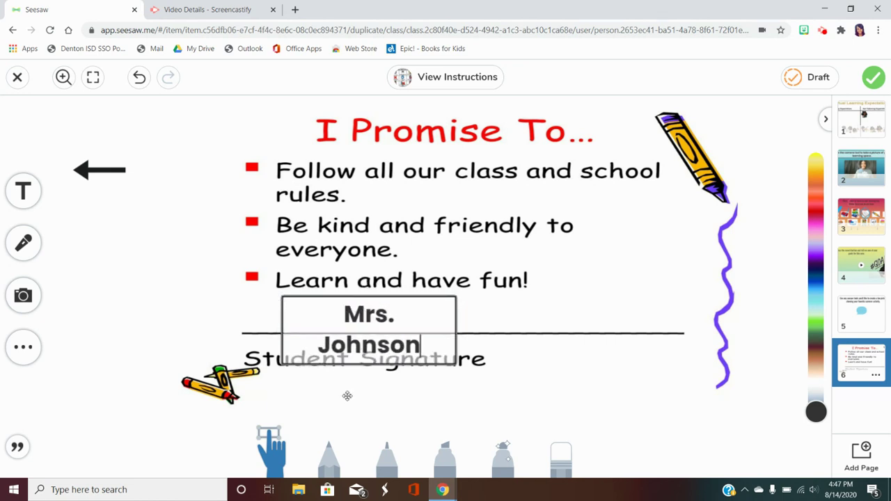
pyautogui.moveTo(456, 332); pyautogui.dragTo(567, 333)
# Step: Give the signature text box a solid filled style with a purple background
pyautogui.rightClick(424, 348)
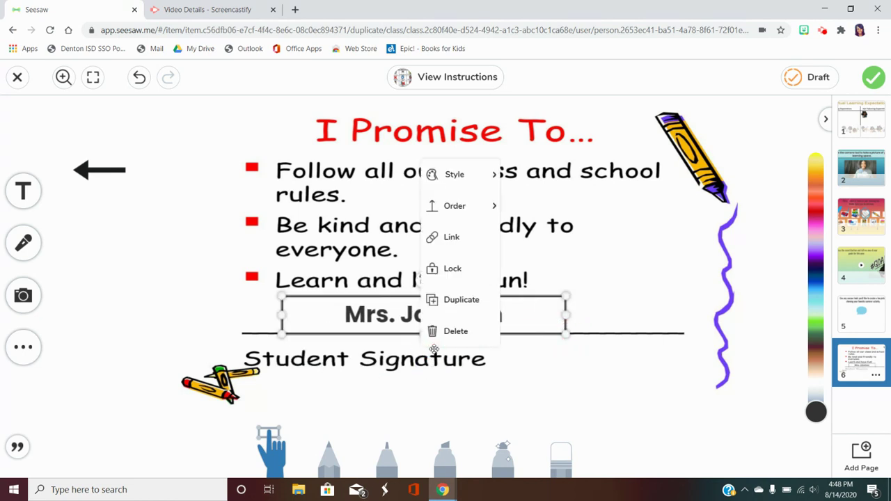
pyautogui.click(454, 175)
pyautogui.click(601, 260)
pyautogui.moveTo(815, 299); pyautogui.dragTo(816, 259)
pyautogui.click(506, 313)
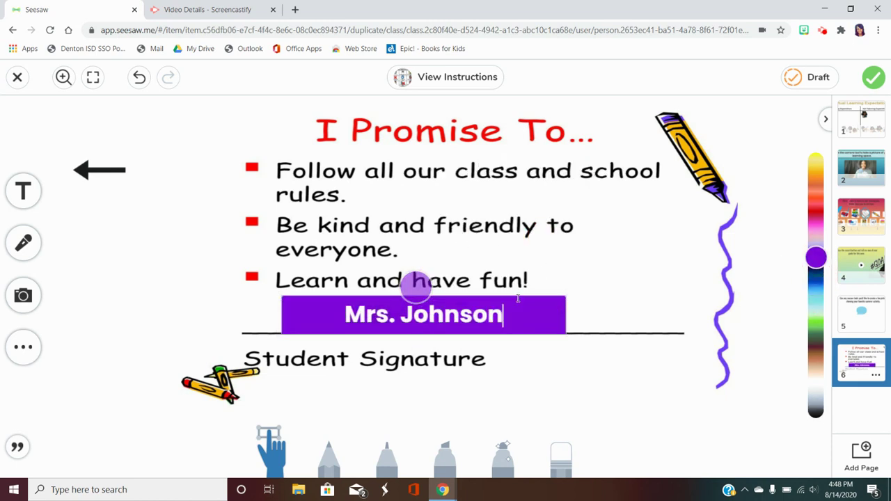
pyautogui.click(521, 326)
pyautogui.click(560, 373)
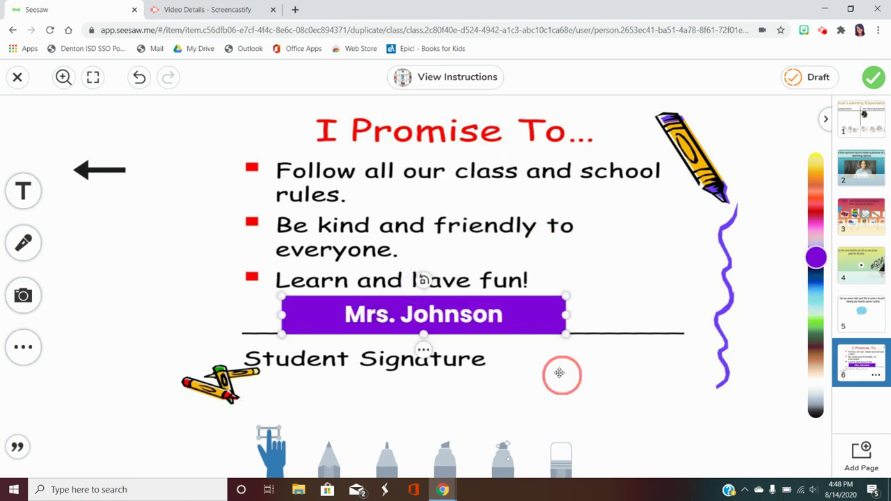
# Step: Change the signature's font to Script, trying Comic first, then reselect the box
pyautogui.rightClick(423, 354)
pyautogui.click(456, 174)
pyautogui.click(589, 230)
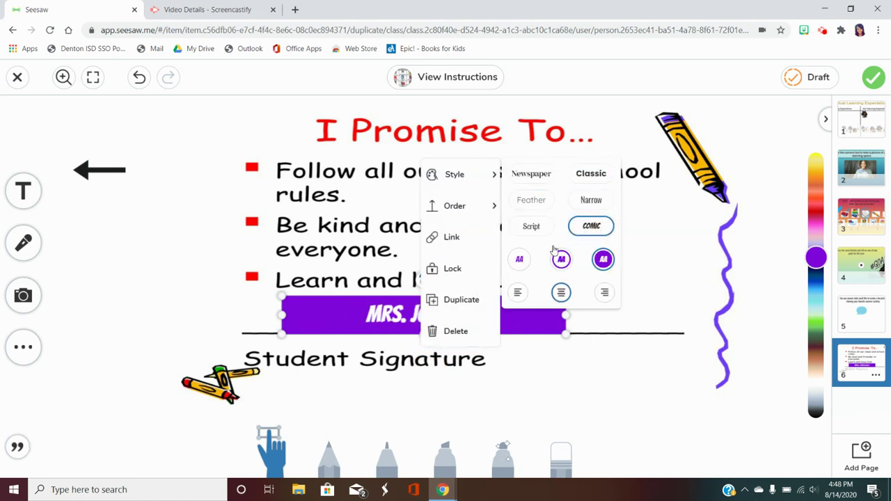
pyautogui.click(489, 187)
pyautogui.click(535, 222)
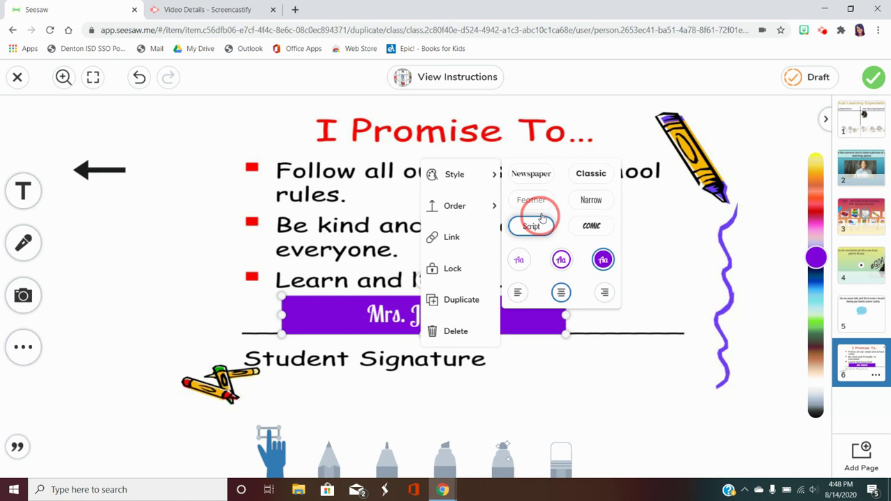
pyautogui.click(618, 349)
pyautogui.click(497, 333)
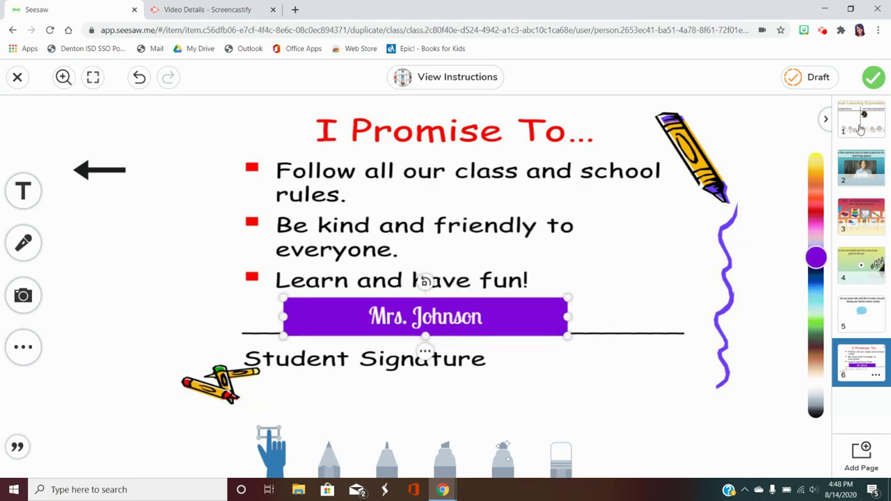